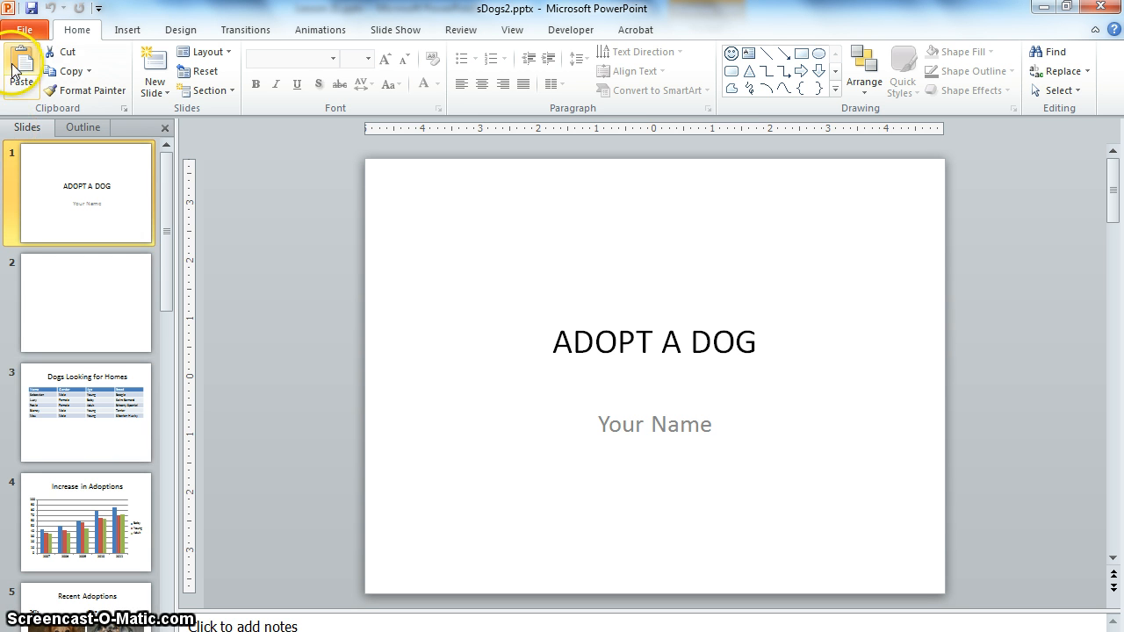
Step: Save a copy of the presentation to the Desktop under the file name sDogs 3
click(24, 37)
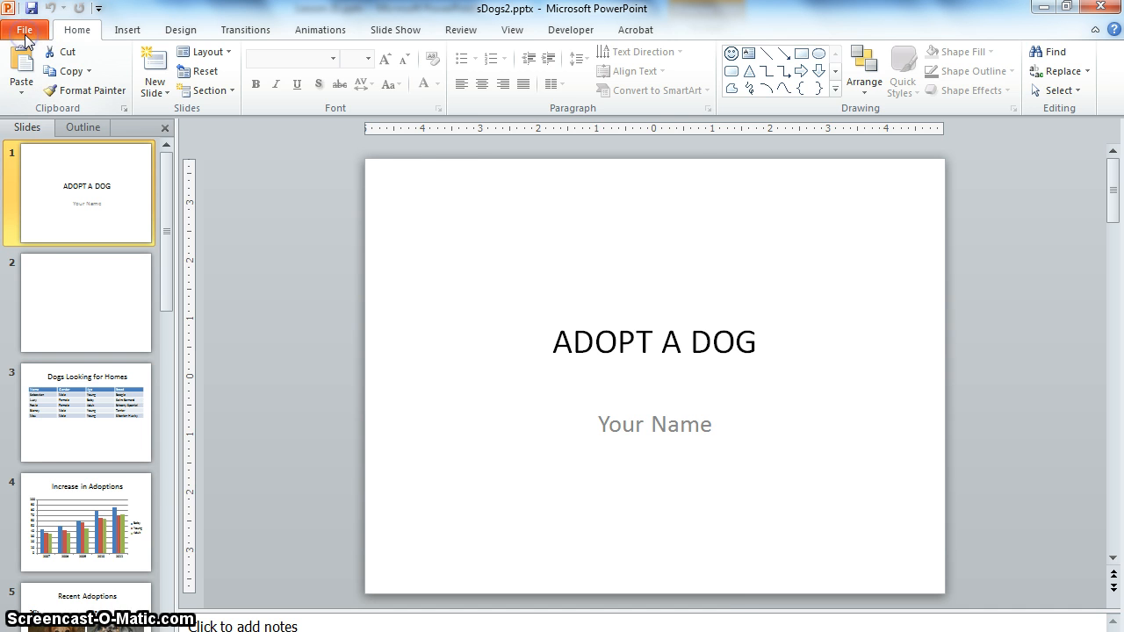
click(37, 86)
key(Escape)
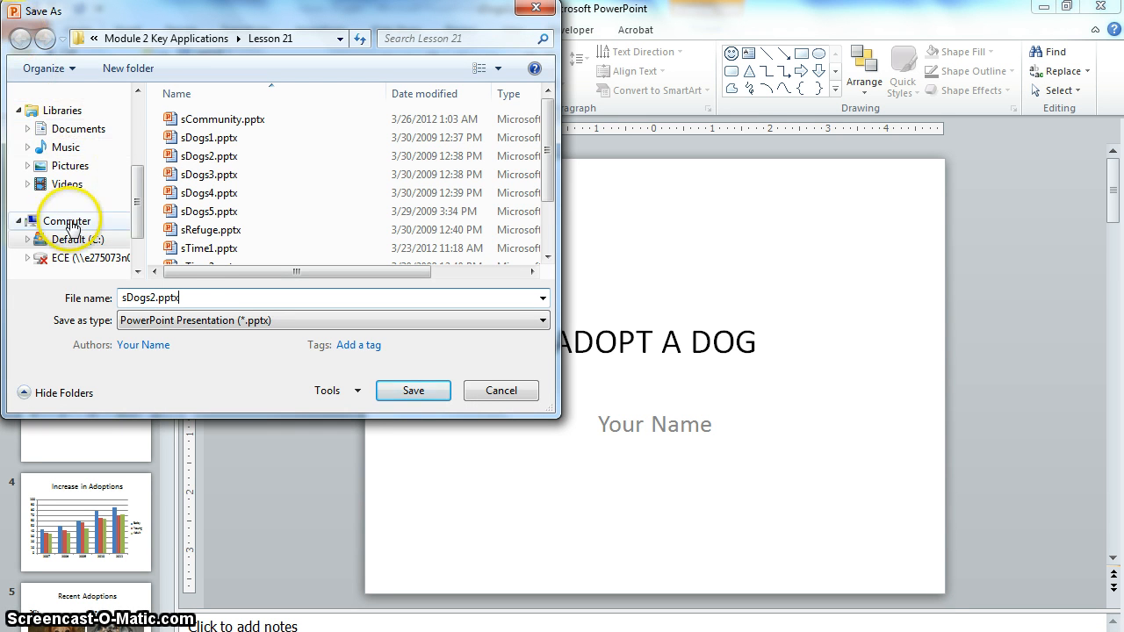
scroll(68, 216, up, 3)
click(85, 192)
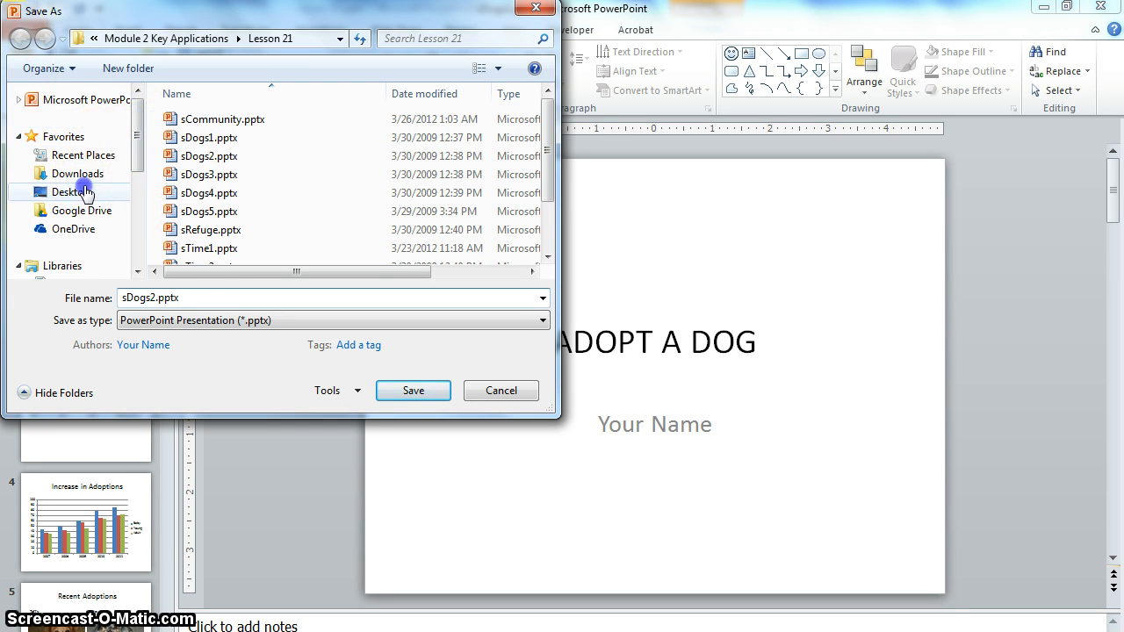
click(185, 297)
click(186, 297)
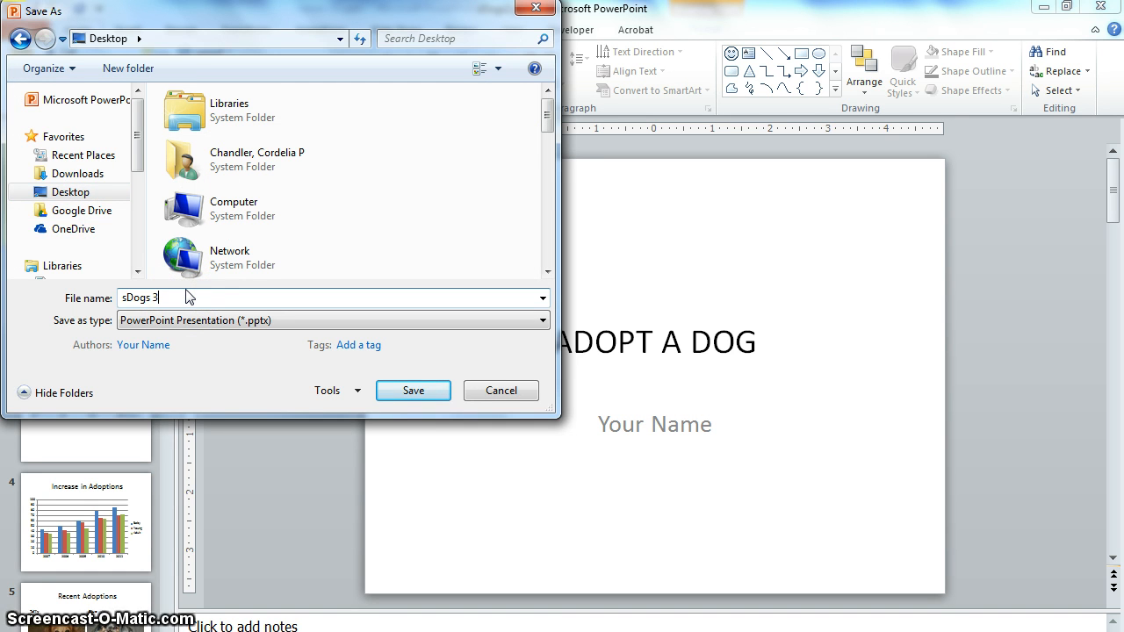
key(Return)
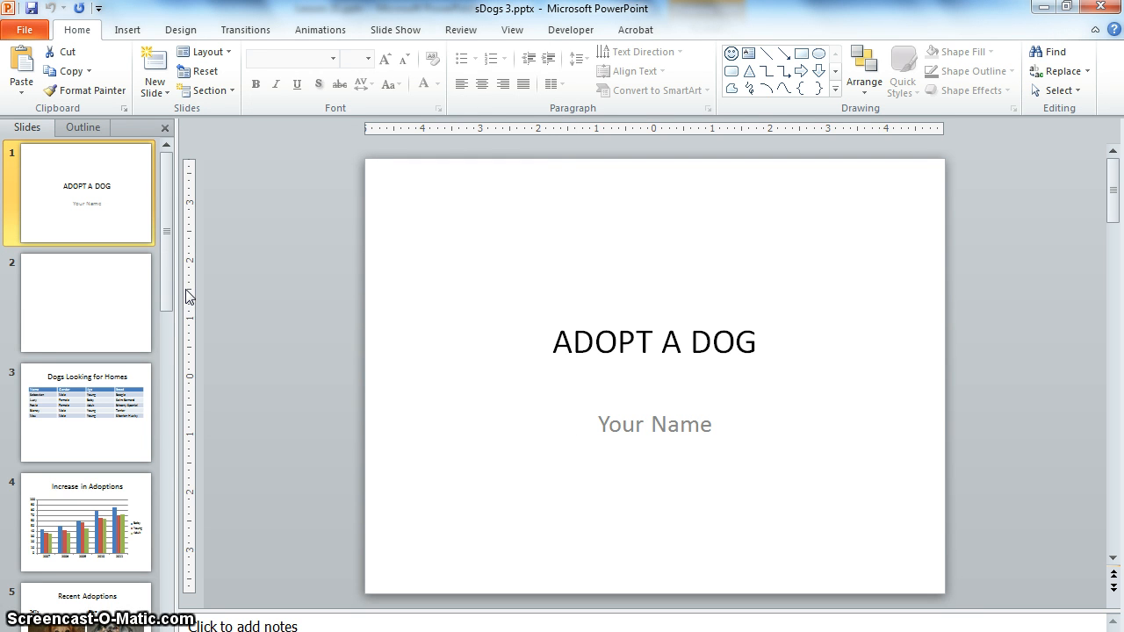
Step: Try the Push and Wipe transitions on slide 3, "Dogs Looking for Homes"
click(230, 34)
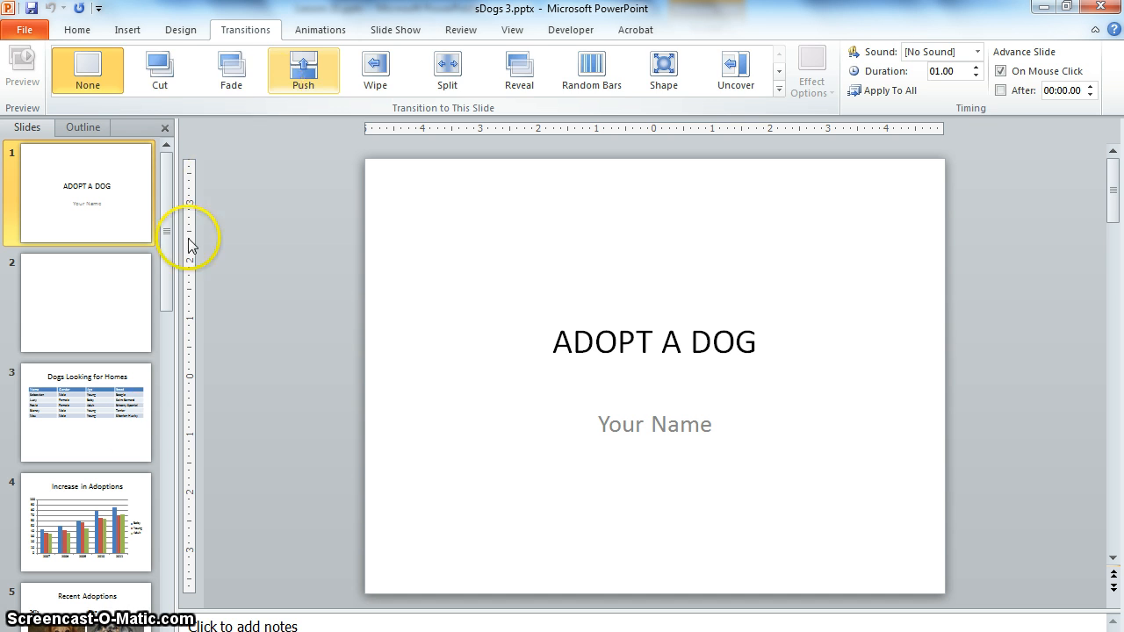
click(103, 433)
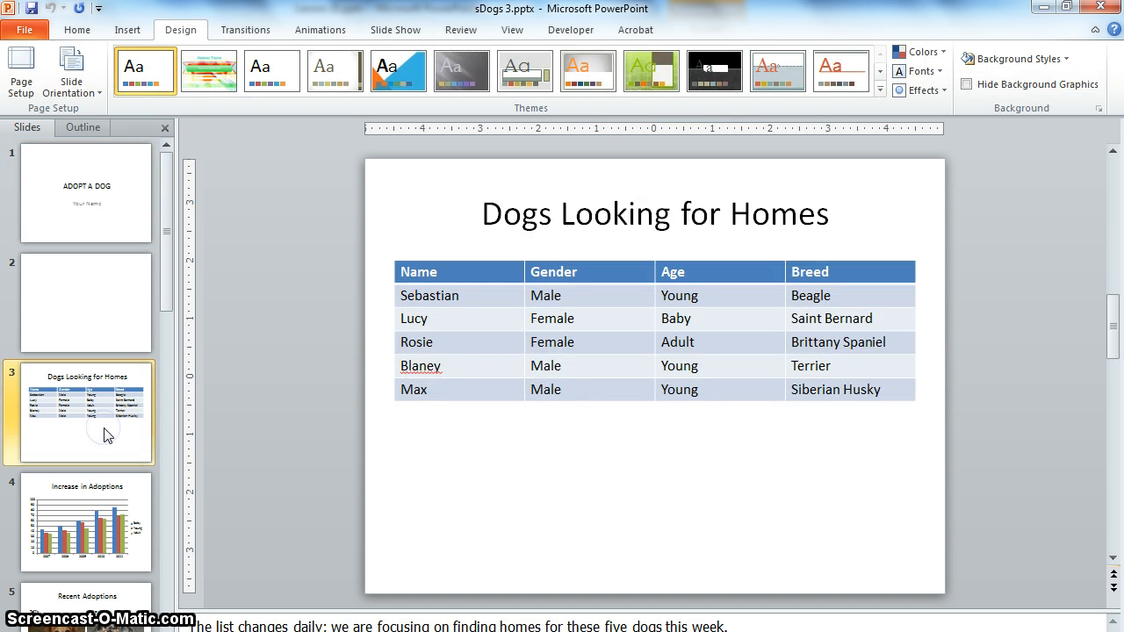
click(250, 37)
click(301, 72)
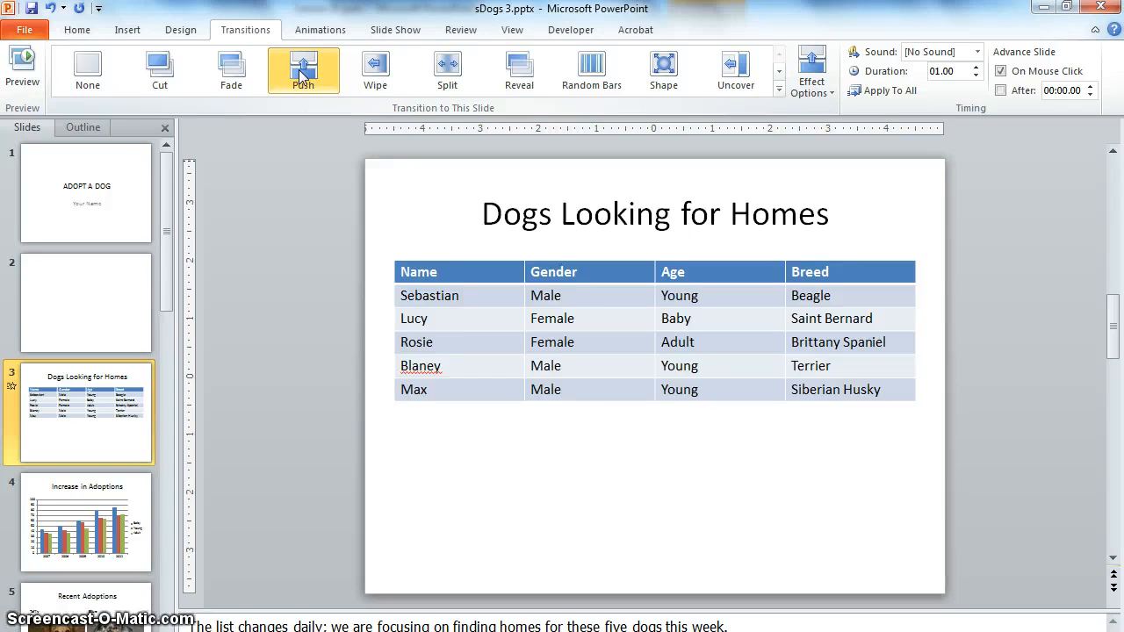
click(373, 66)
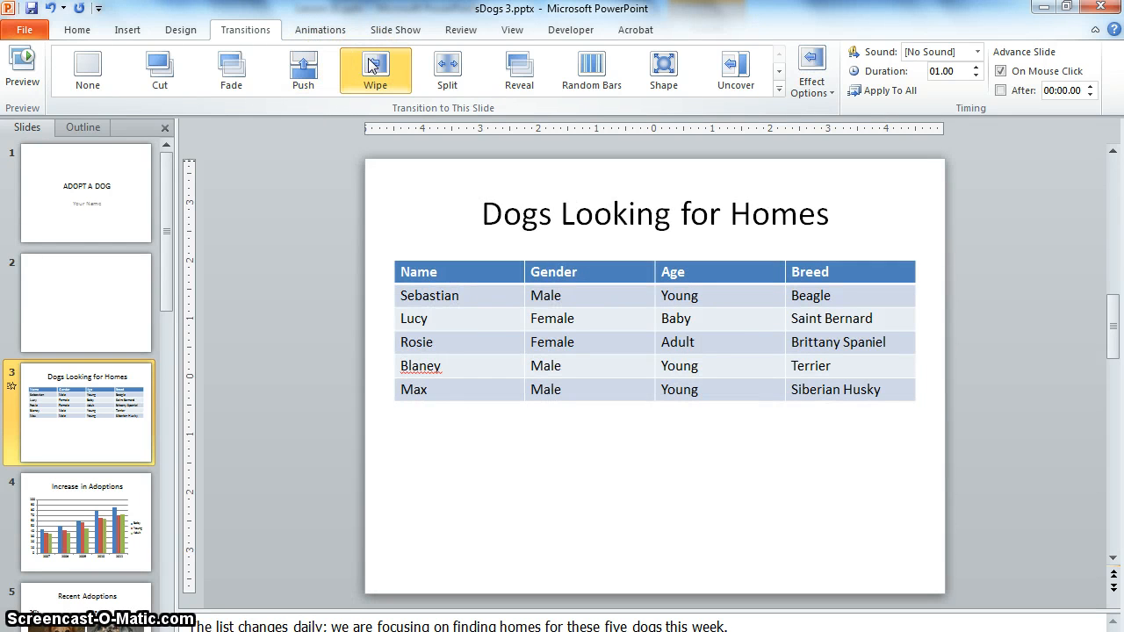
click(376, 66)
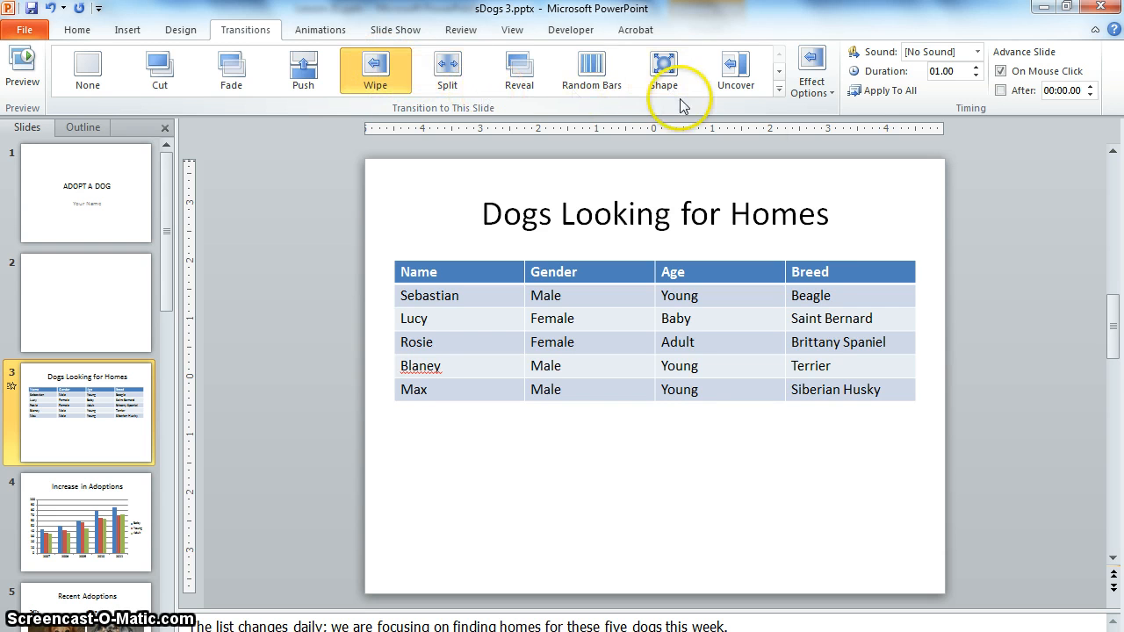
Step: Apply the Exciting transition Switch to the "Dogs Looking for Homes" slide
click(779, 92)
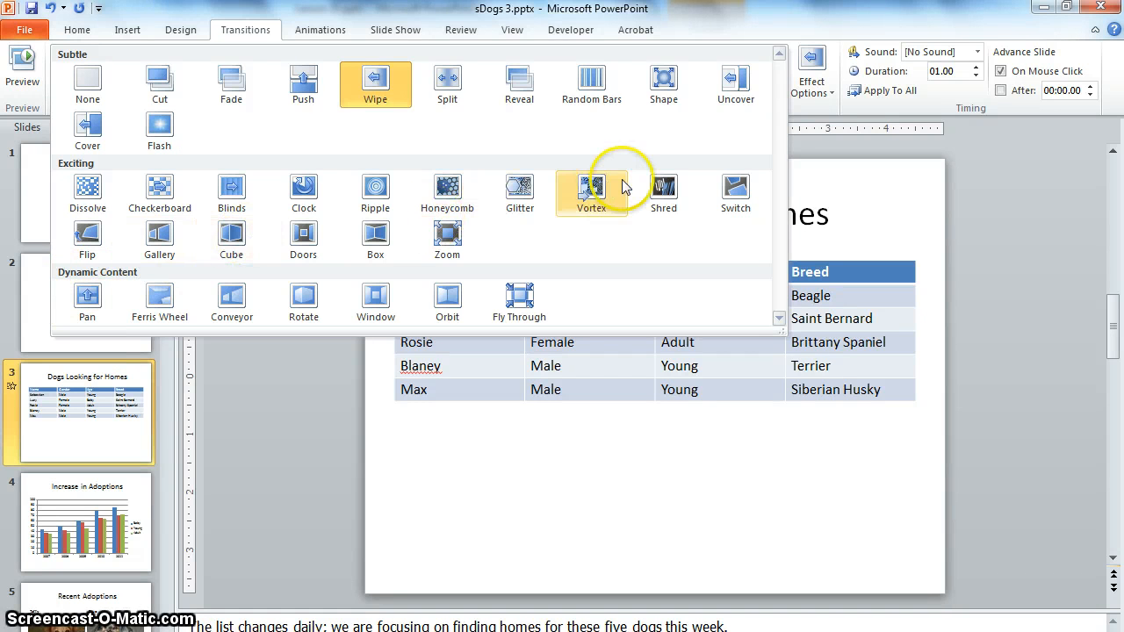
click(722, 198)
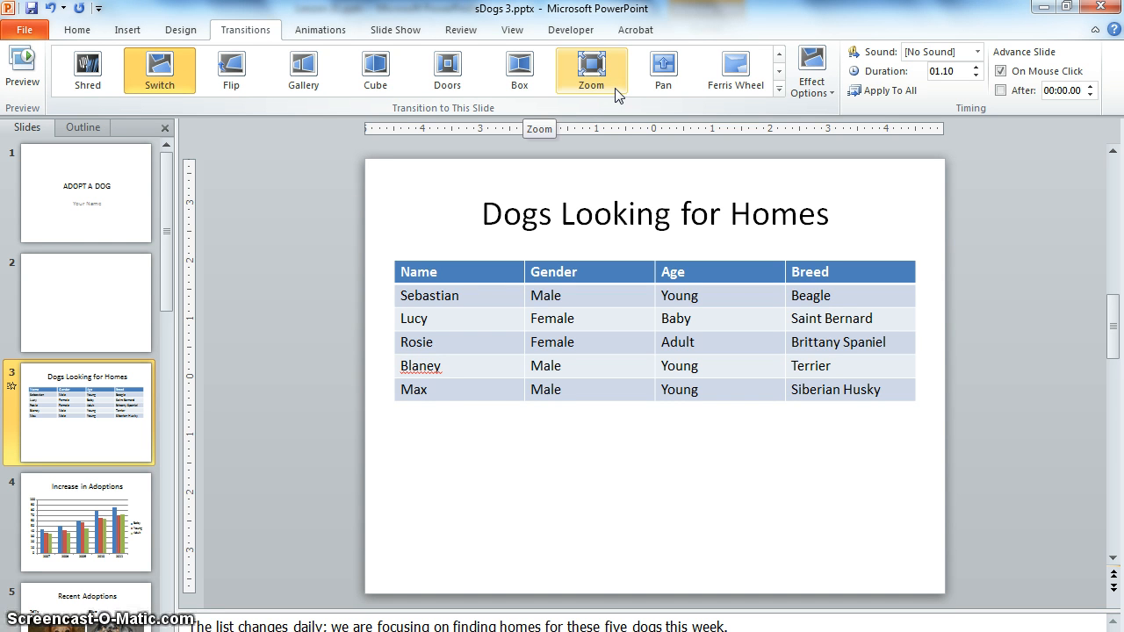
click(642, 94)
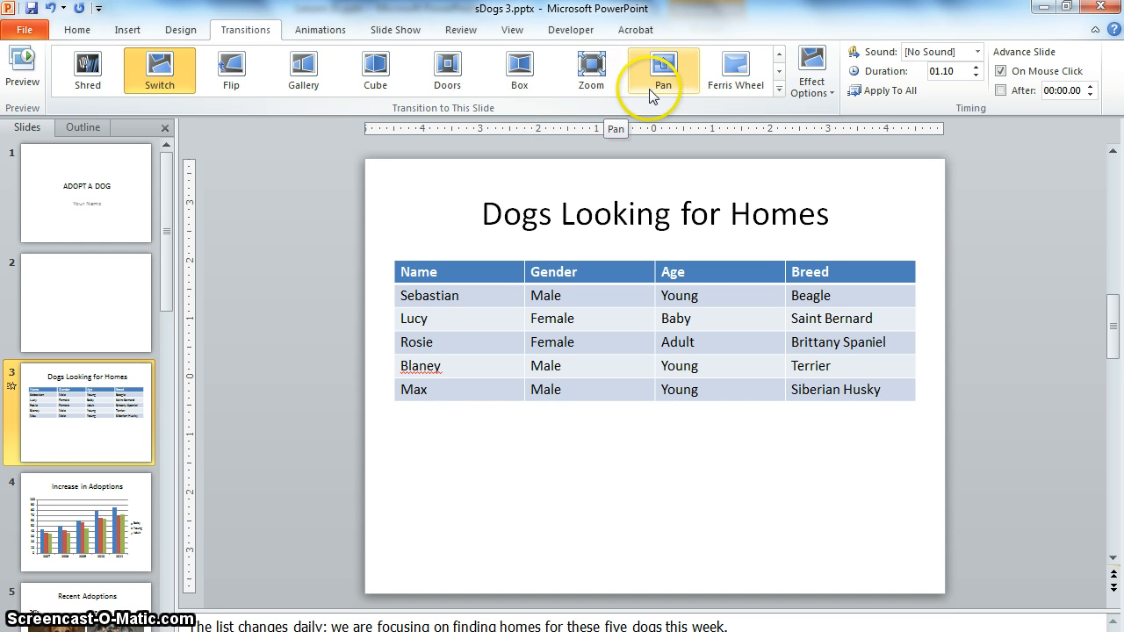
Step: Apply the Cube transition to the "Dogs Looking for Homes" slide with the From Left effect option
click(376, 77)
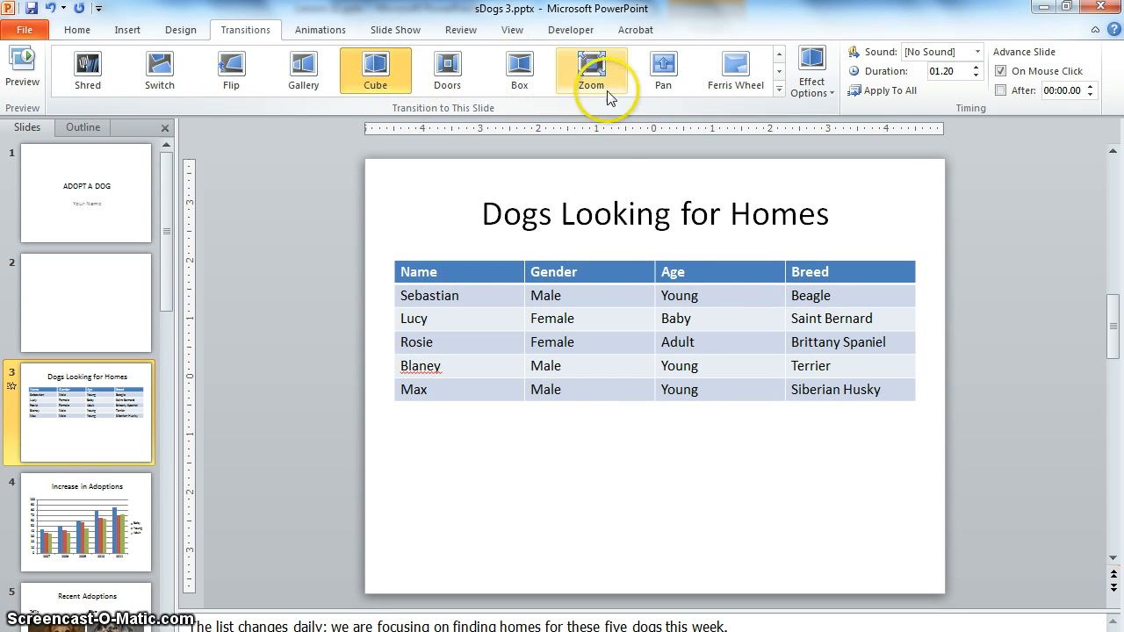
click(831, 96)
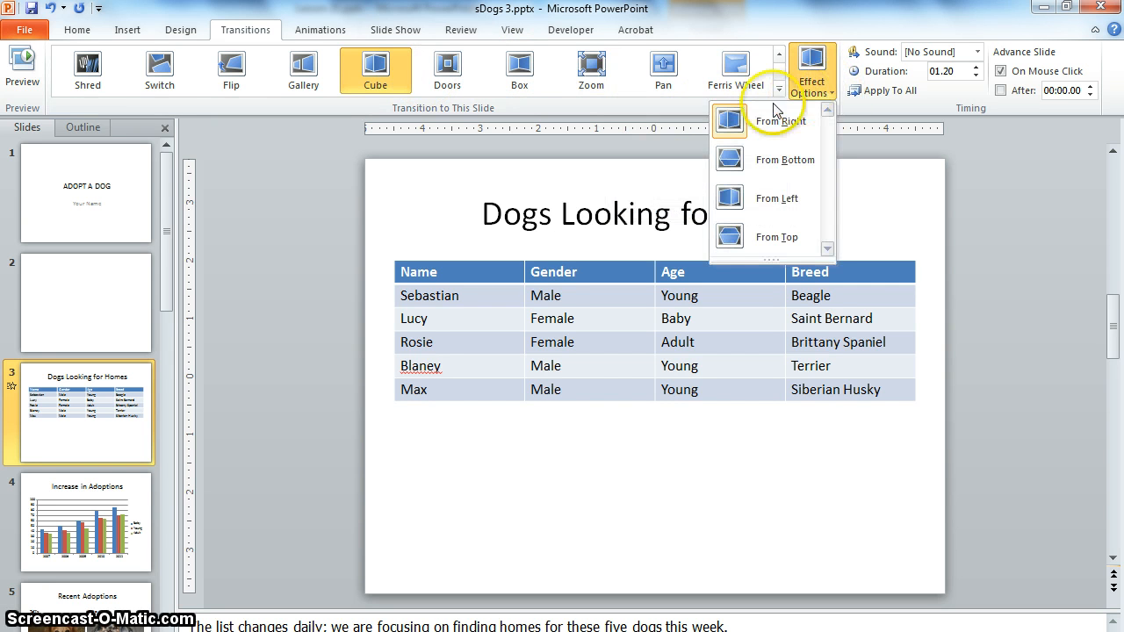
click(730, 199)
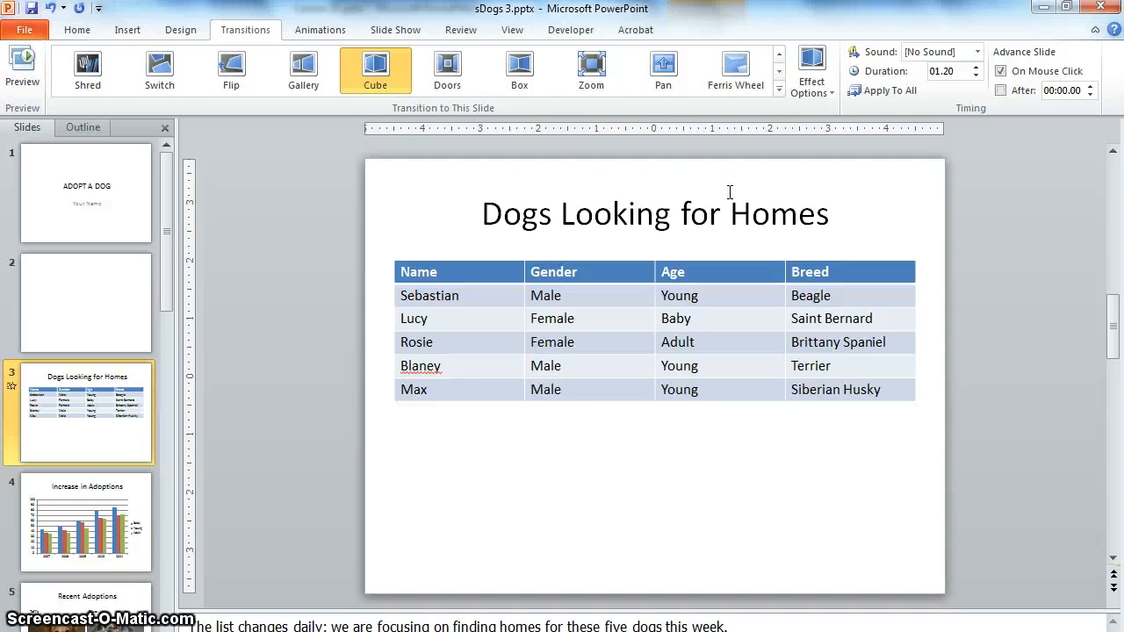
Step: Set the Cube transition's duration to 02.00 and preview it on the "Dogs Looking for Homes" slide
click(899, 92)
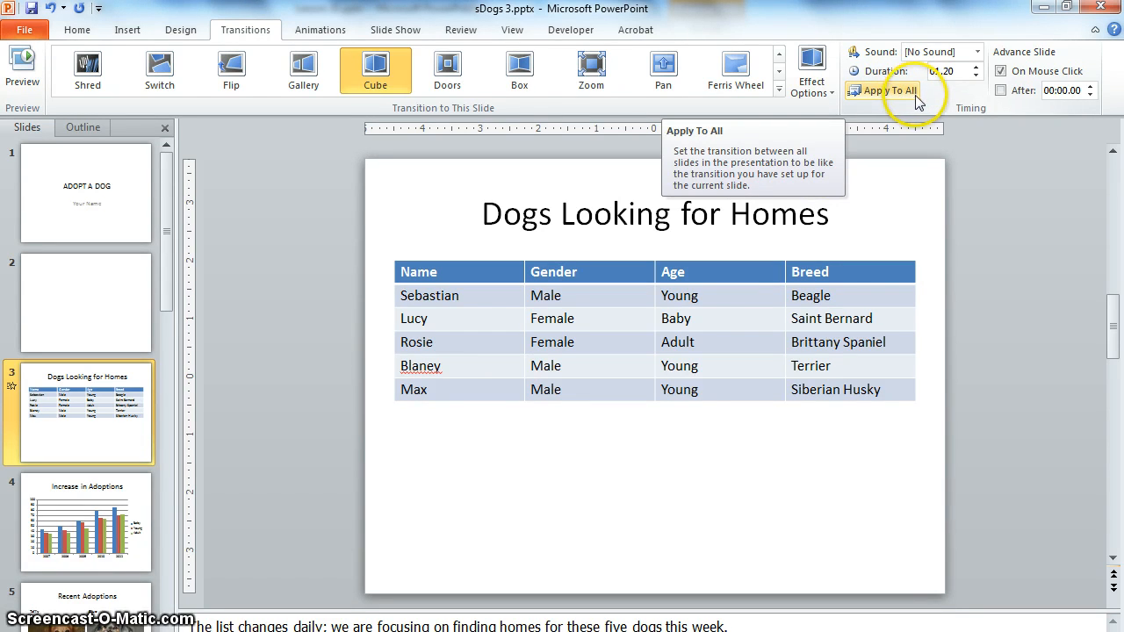
click(975, 76)
click(976, 76)
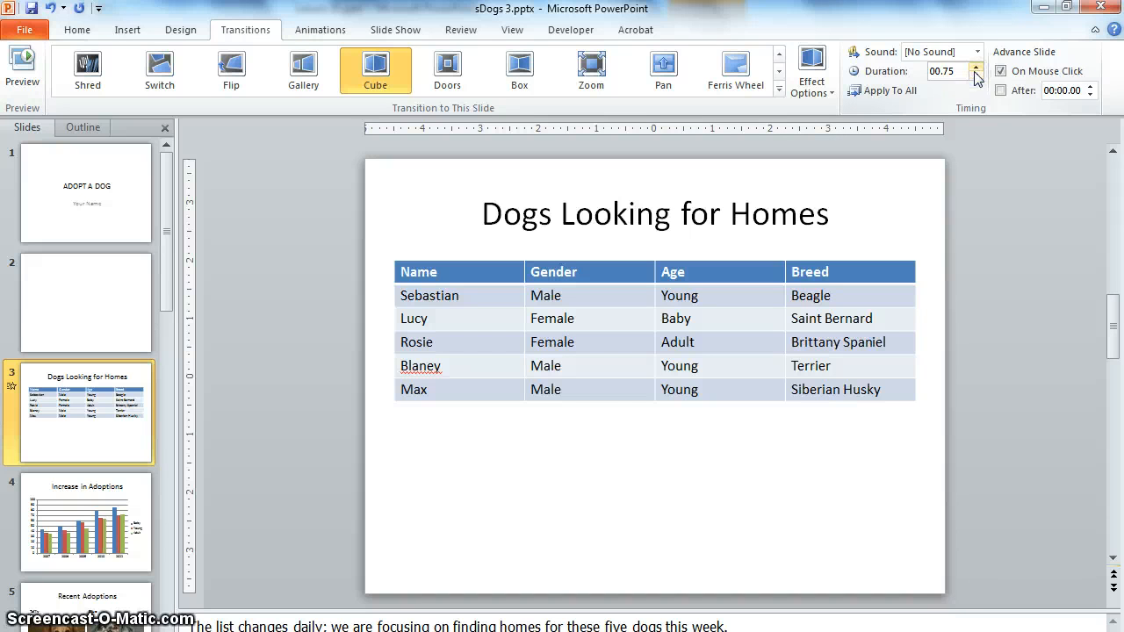
click(976, 67)
click(976, 66)
click(976, 66)
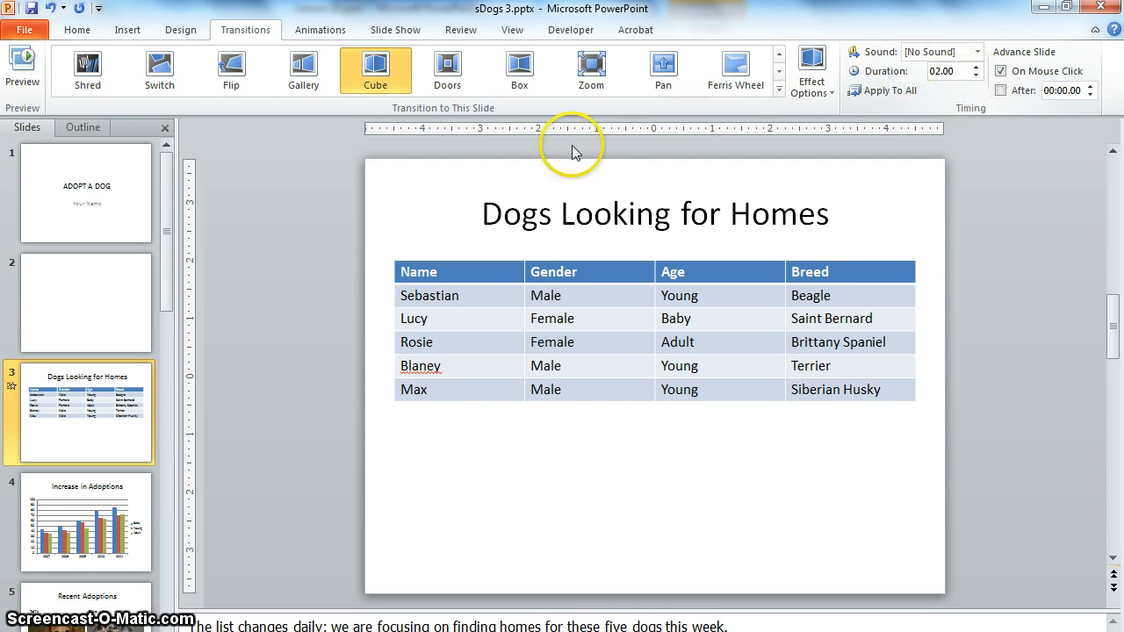
click(19, 71)
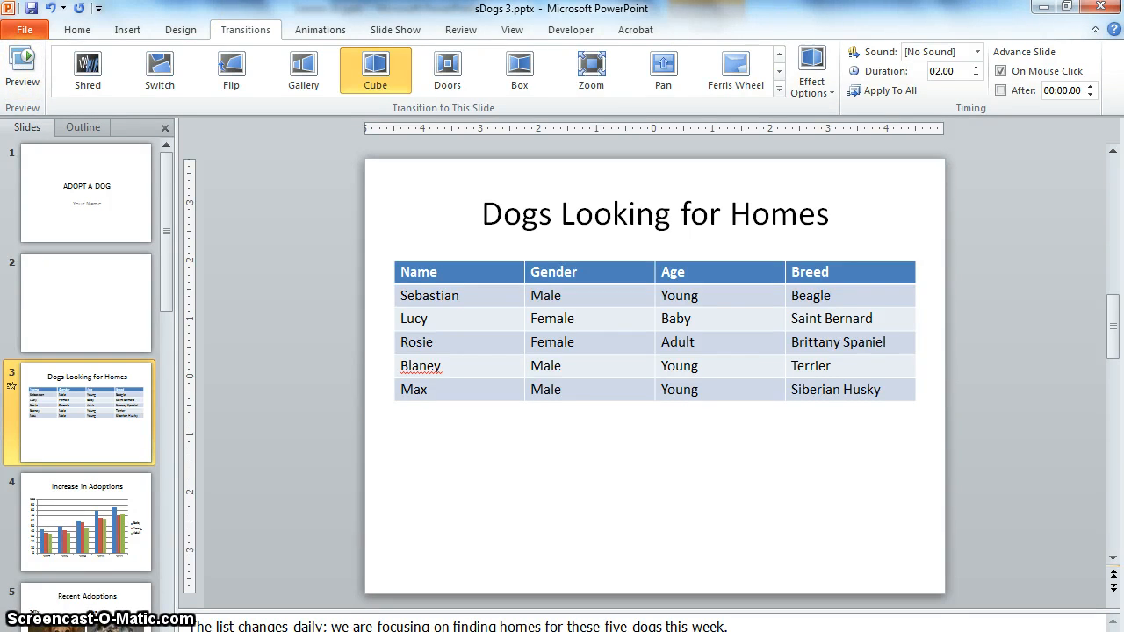
Step: Apply the current slide's transition settings to all slides and display slide 4, "Increase in Adoptions"
click(884, 95)
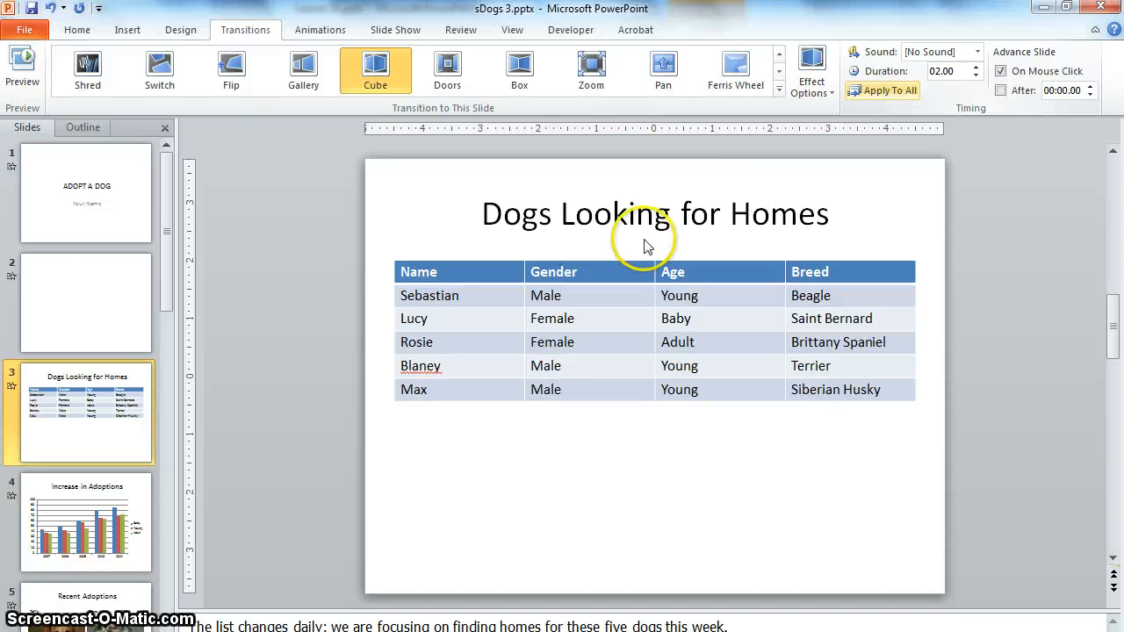
scroll(640, 238, down, 2)
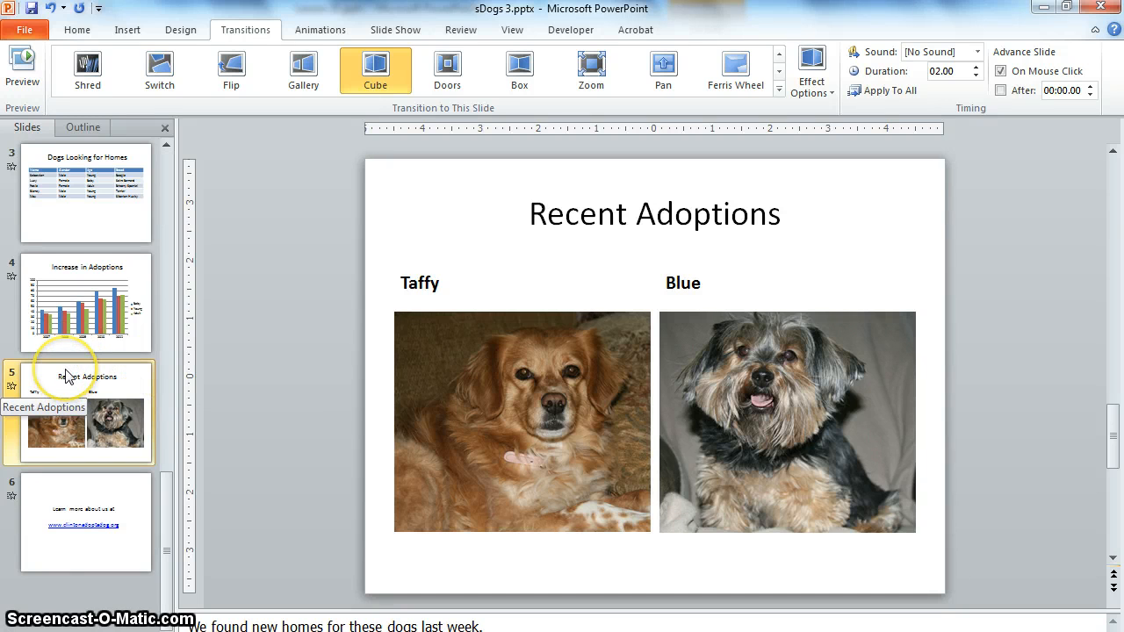
click(57, 318)
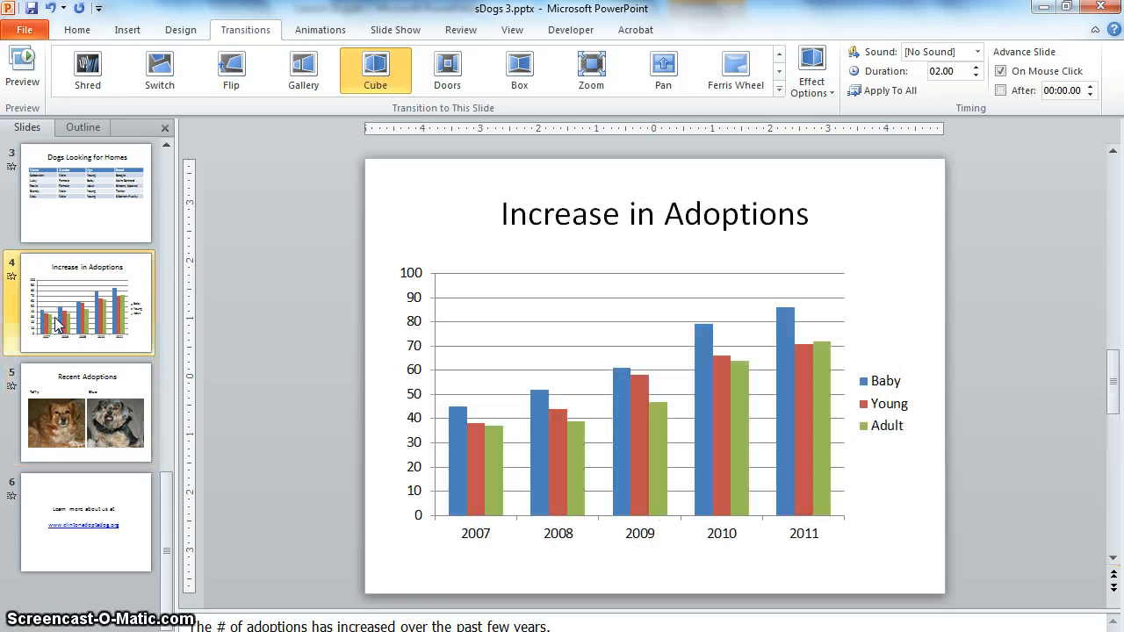